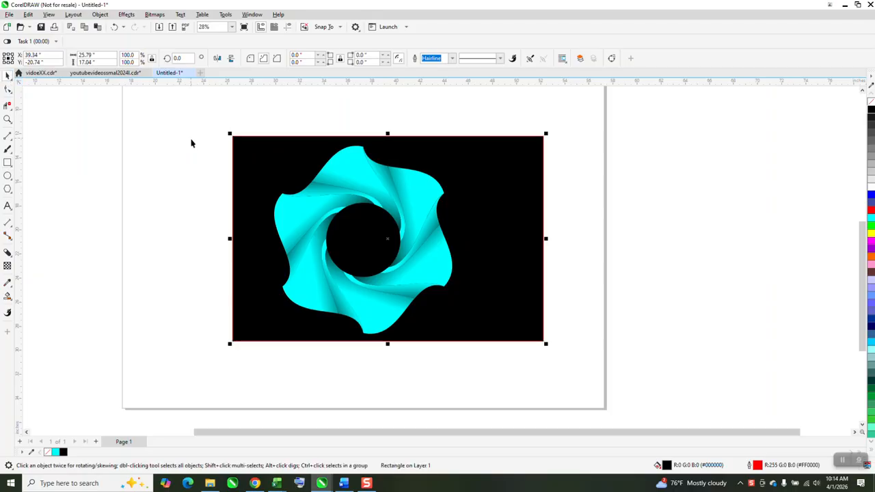
- Move the finished cyan swirl and its black background rectangle together off the page into the empty space beside it
{"action": "left_click_drag", "start_coordinate": [201, 114], "coordinate": [592, 383]}
{"action": "scroll", "coordinate": [451, 304], "scroll_direction": "down", "scroll_amount": 2}
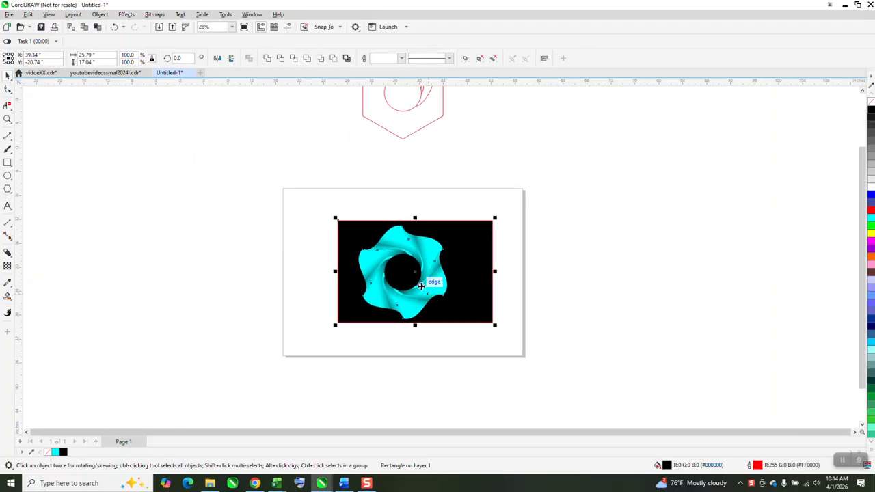
{"action": "left_click_drag", "start_coordinate": [416, 276], "coordinate": [635, 284]}
{"action": "scroll", "coordinate": [402, 253], "scroll_direction": "down", "scroll_amount": 2}
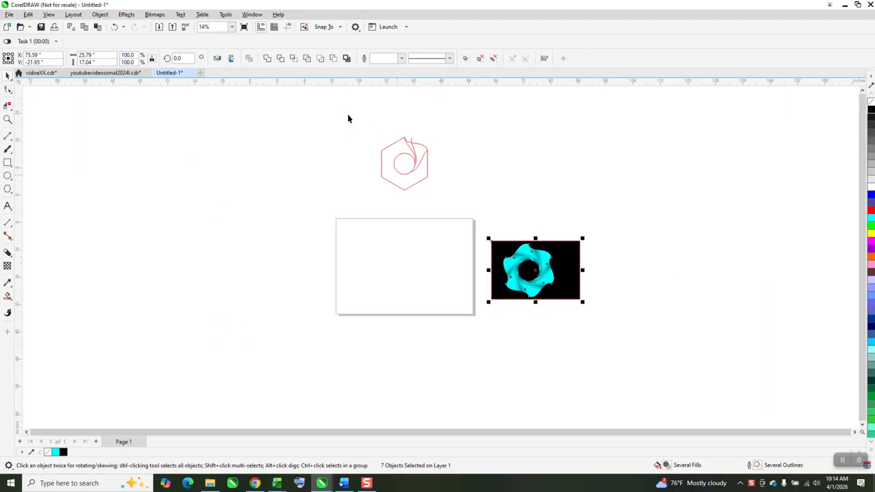
- Draw a six-sided polygon about 13.27 by 15.32 inches and centre it on the page
{"action": "left_click", "coordinate": [7, 188]}
{"action": "left_click_drag", "start_coordinate": [432, 243], "coordinate": [380, 295]}
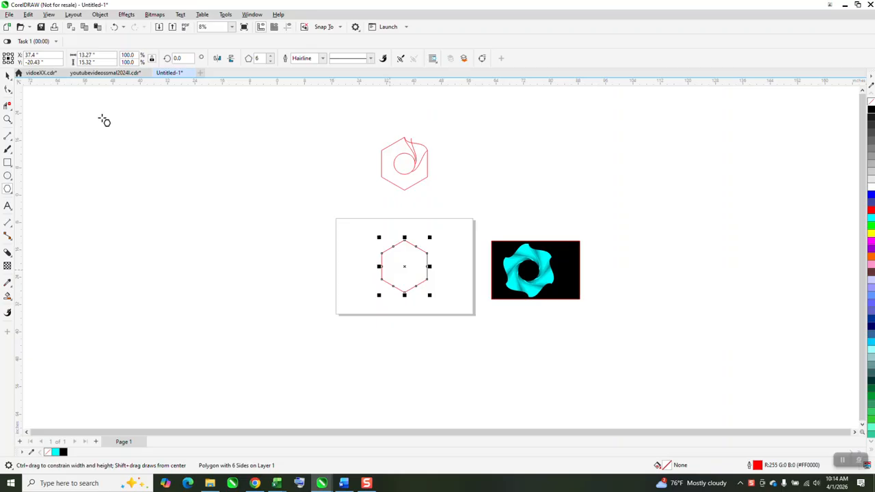
{"action": "left_click", "coordinate": [7, 120]}
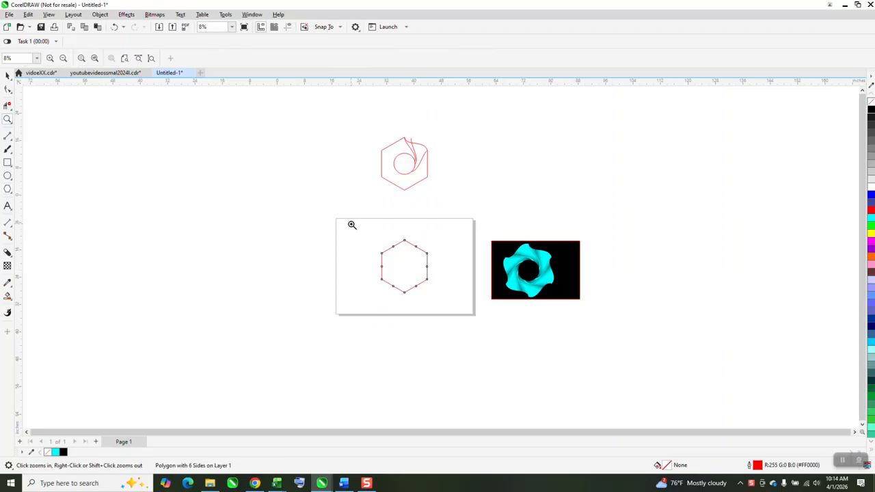
{"action": "left_click_drag", "start_coordinate": [354, 224], "coordinate": [542, 341]}
- Draw a circle about 4.96 inches in diameter and centre it on the page, inside the hexagon
{"action": "left_click", "coordinate": [8, 176]}
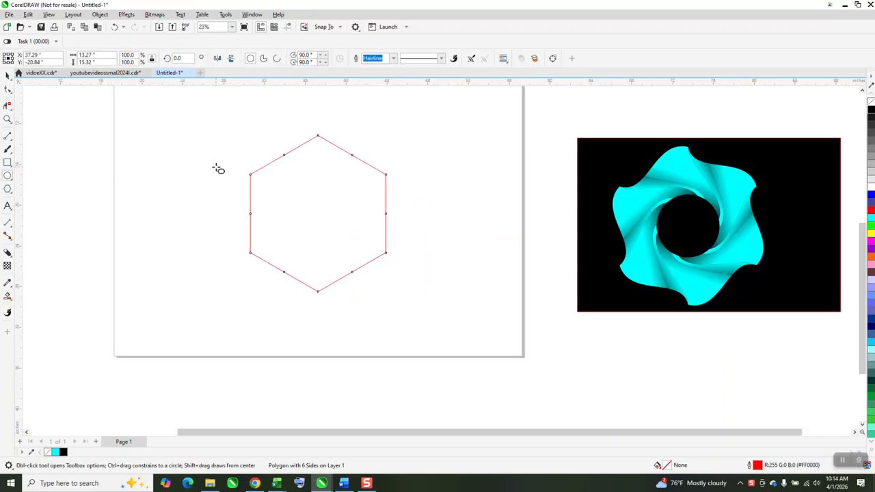
{"action": "left_click_drag", "start_coordinate": [215, 166], "coordinate": [166, 217]}
{"action": "key", "text": "p"}
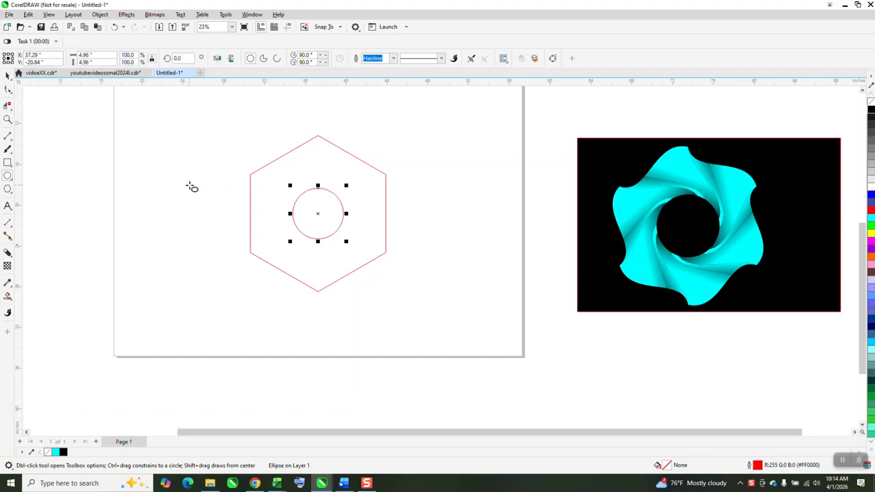
- Convert the new hexagon to curves so its nodes can be edited
{"action": "left_click", "coordinate": [8, 76]}
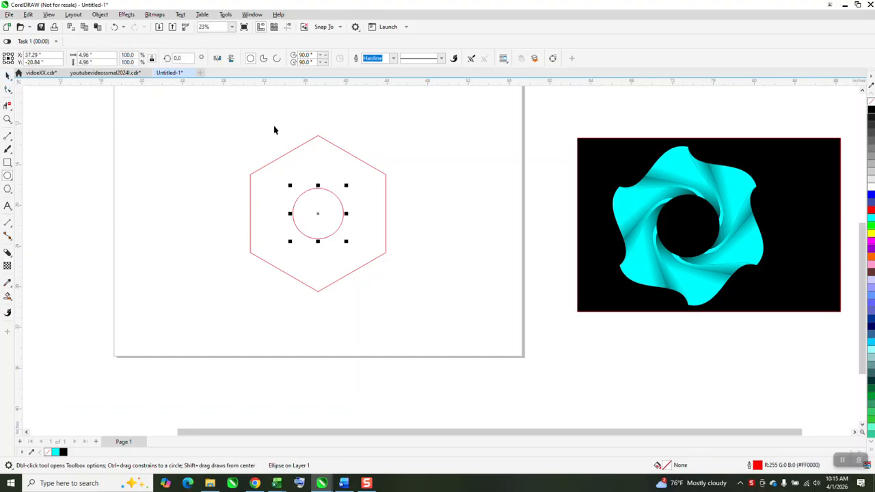
{"action": "left_click", "coordinate": [358, 162]}
{"action": "left_click", "coordinate": [358, 157]}
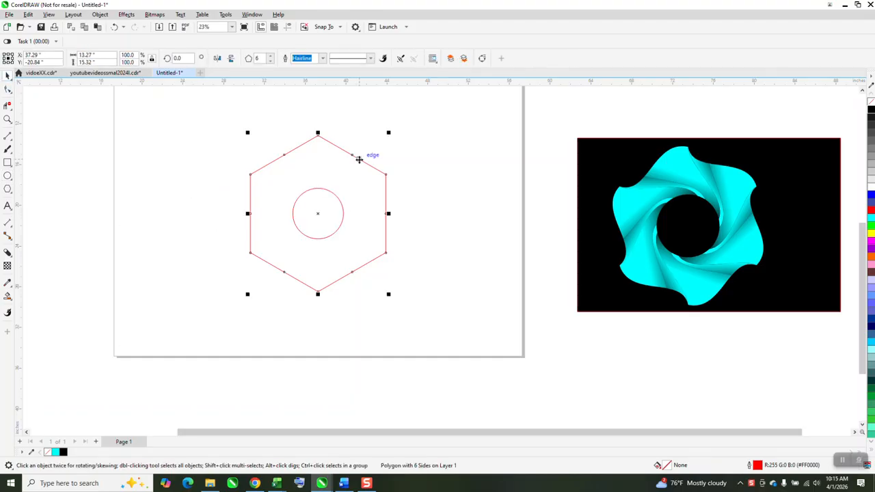
{"action": "left_click", "coordinate": [100, 14]}
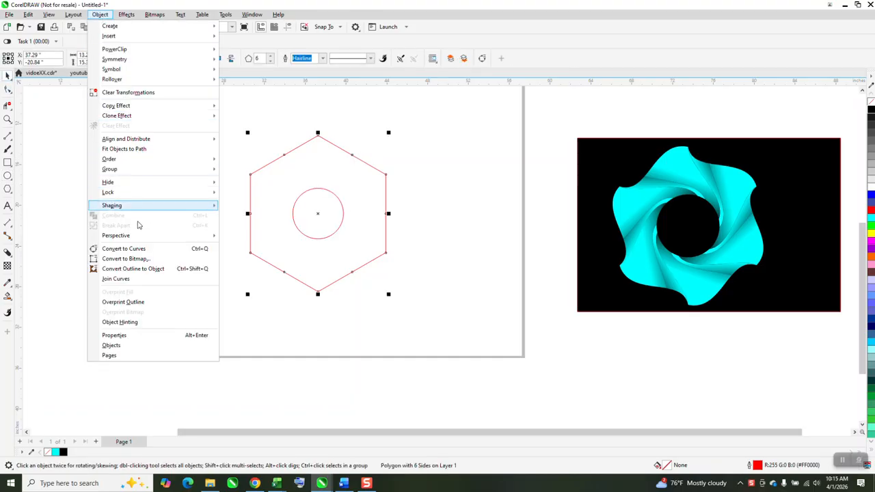
{"action": "left_click", "coordinate": [195, 248]}
- Select the three nodes along the hexagon's upper-right edge and convert the segments between them to curves
{"action": "key", "text": "F10"}
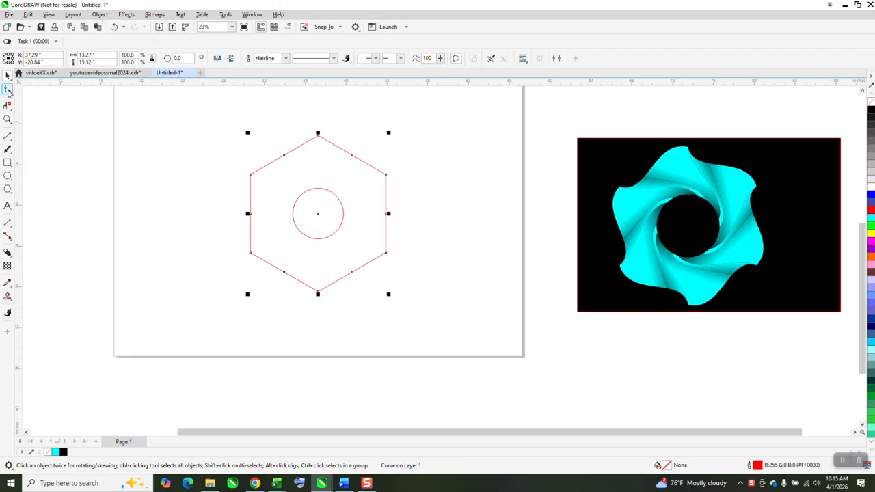
{"action": "left_click_drag", "start_coordinate": [307, 127], "coordinate": [393, 182]}
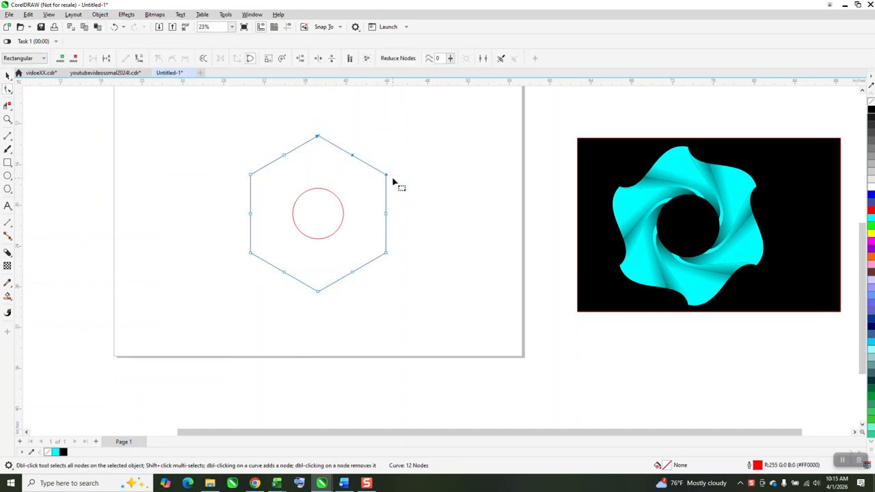
{"action": "right_click", "coordinate": [388, 179]}
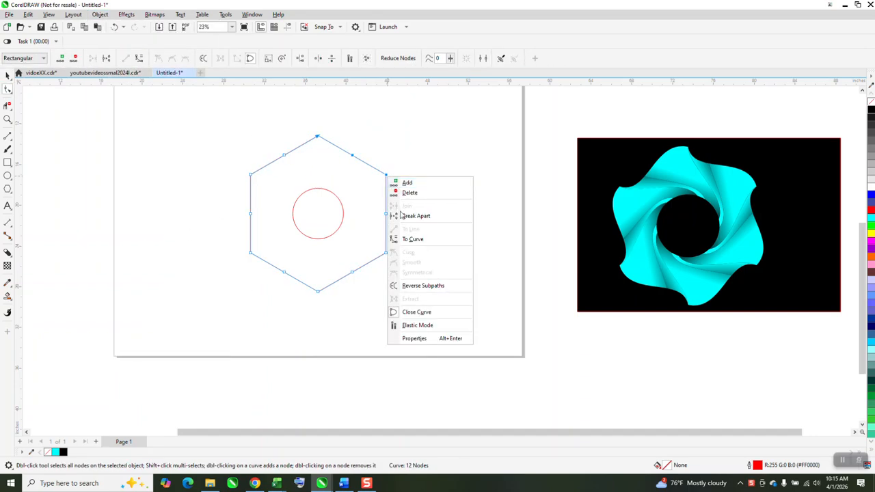
{"action": "left_click", "coordinate": [410, 240]}
{"action": "left_click", "coordinate": [406, 176]}
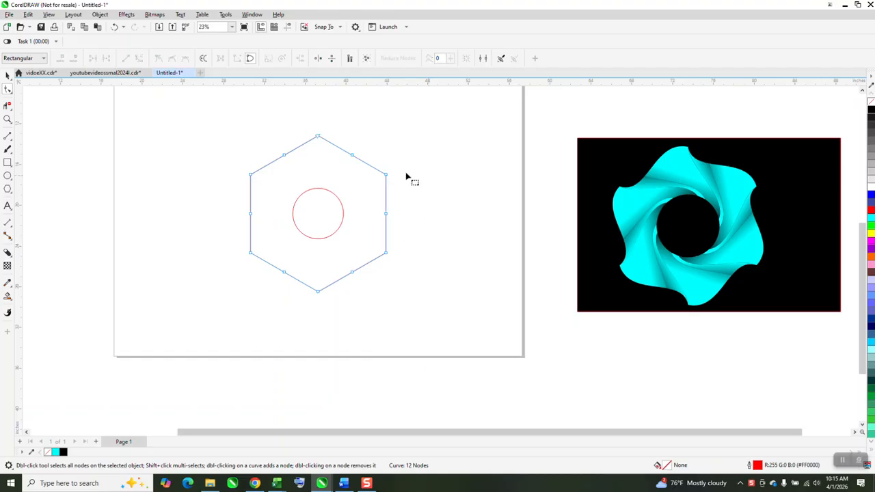
- Delete the middle node of the hexagon's upper-right edge and bend that edge into a smooth S-shaped curve
{"action": "left_click_drag", "start_coordinate": [367, 137], "coordinate": [327, 164]}
{"action": "key", "text": "Delete"}
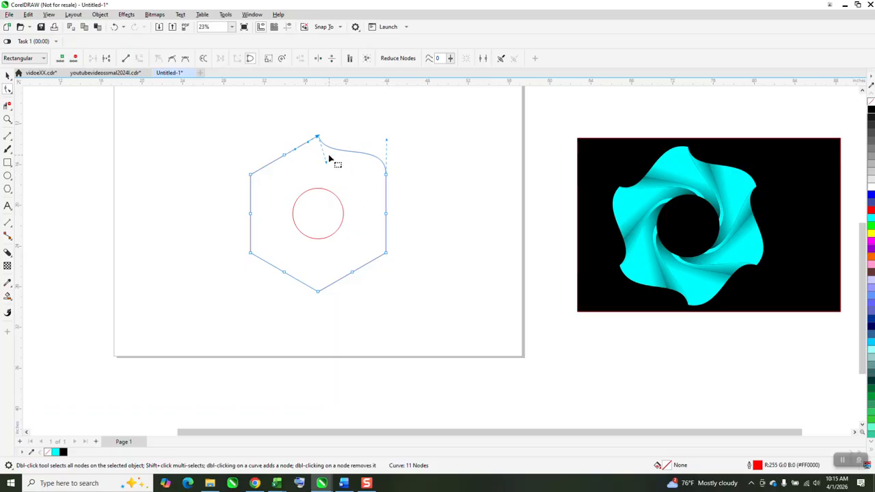
{"action": "left_click_drag", "start_coordinate": [327, 165], "coordinate": [324, 177]}
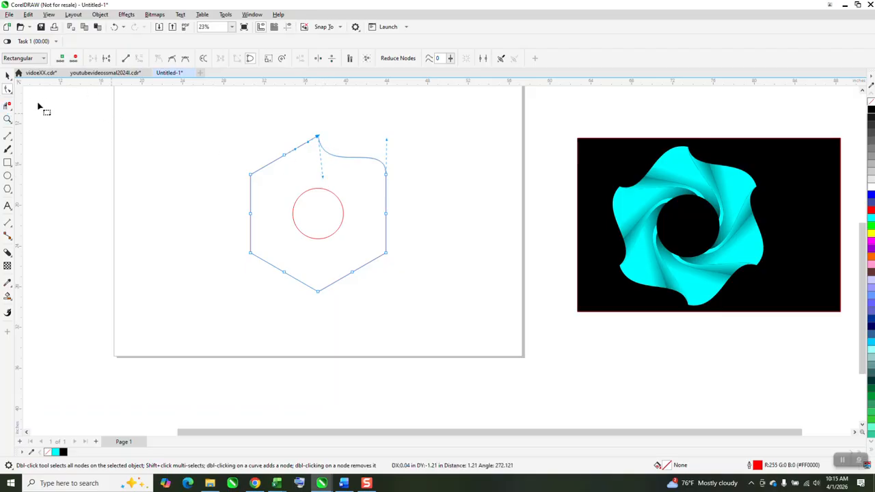
- Draw a 3-point curve from the hexagon's top corner to the circle's rightmost point, bulging outward, about 3.05 by 7.66 inches
{"action": "left_click", "coordinate": [7, 119]}
{"action": "left_click_drag", "start_coordinate": [189, 101], "coordinate": [480, 283]}
{"action": "scroll", "coordinate": [303, 185], "scroll_direction": "down", "scroll_amount": 2}
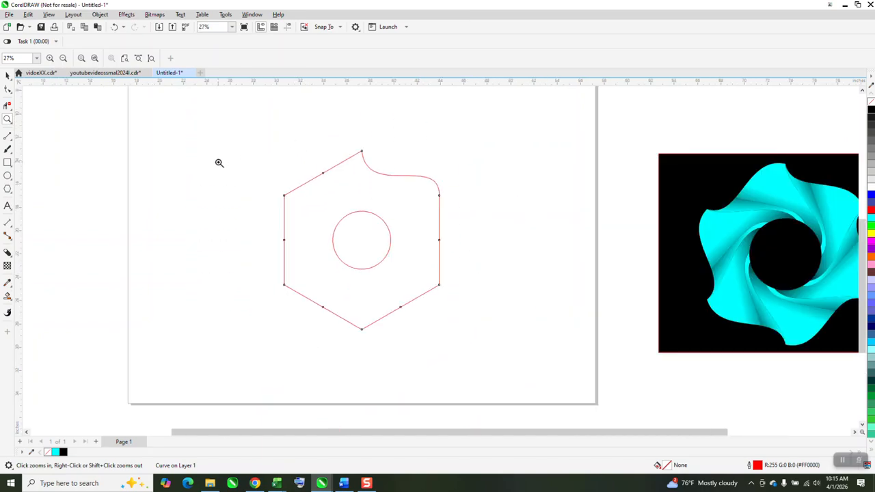
{"action": "left_click", "coordinate": [12, 140]}
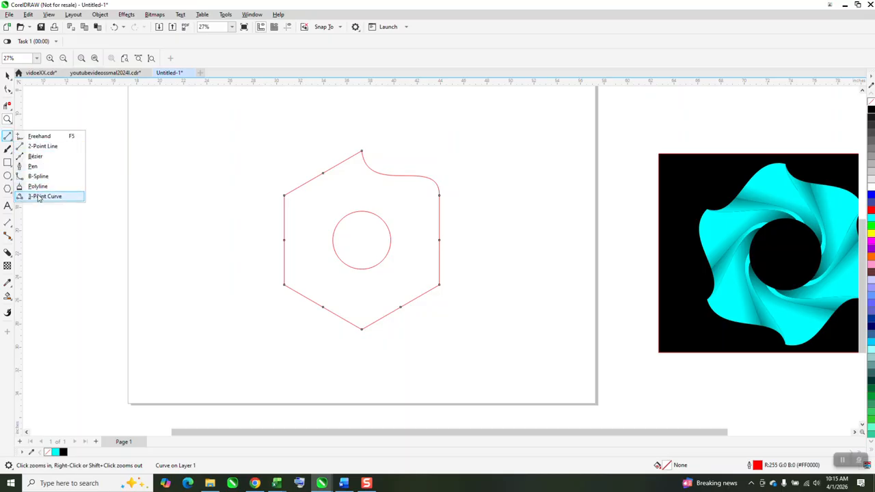
{"action": "left_click", "coordinate": [38, 196]}
{"action": "left_click_drag", "start_coordinate": [361, 152], "coordinate": [392, 239]}
{"action": "left_click", "coordinate": [396, 207]}
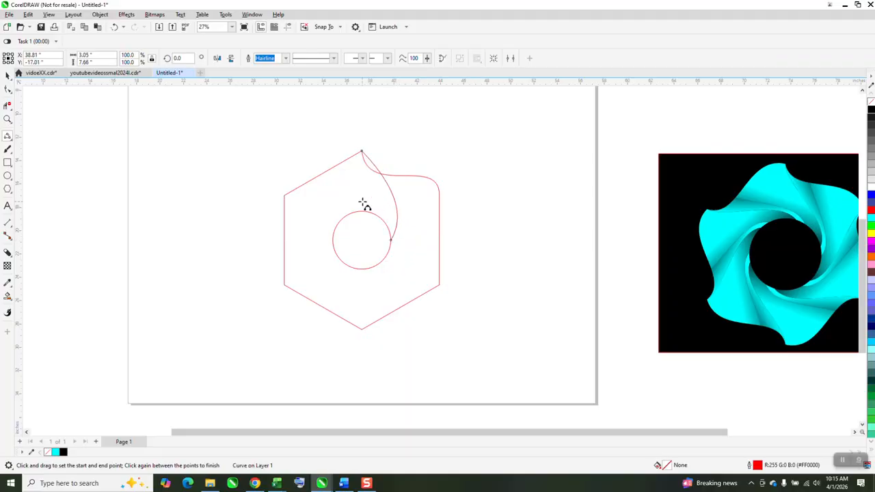
- Reshape the new curve into an S by pulling the top node's control handle down and inward toward the hexagon's interior
{"action": "left_click", "coordinate": [7, 88]}
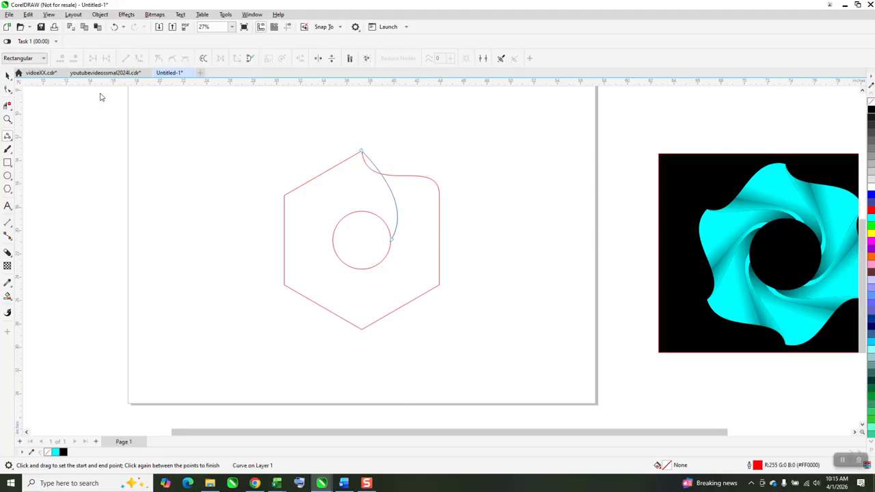
{"action": "left_click", "coordinate": [361, 151]}
{"action": "right_click", "coordinate": [361, 154]}
{"action": "left_click", "coordinate": [330, 141]}
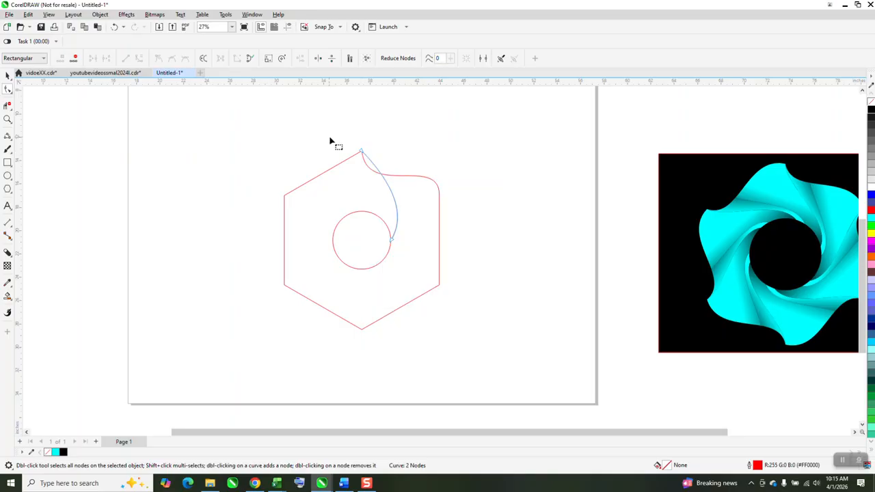
{"action": "left_click", "coordinate": [362, 151]}
{"action": "left_click_drag", "start_coordinate": [395, 186], "coordinate": [351, 179]}
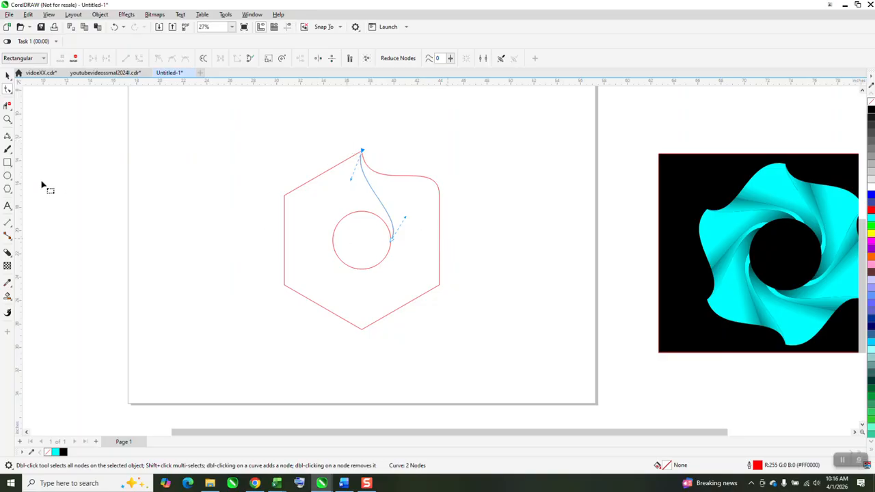
- Examine up close how the S-curve's lower end meets the circle
{"action": "left_click", "coordinate": [7, 120]}
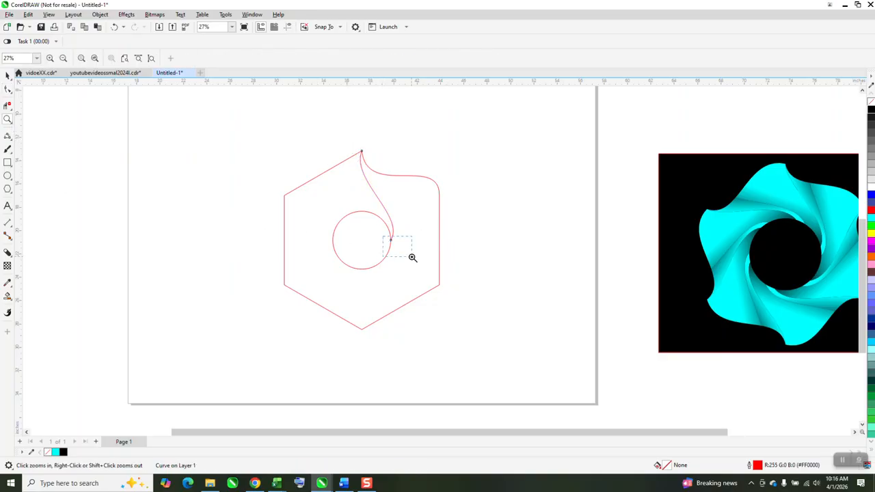
{"action": "left_click_drag", "start_coordinate": [412, 258], "coordinate": [412, 257]}
{"action": "left_click_drag", "start_coordinate": [326, 144], "coordinate": [351, 182]}
{"action": "scroll", "coordinate": [349, 199], "scroll_direction": "down", "scroll_amount": 5}
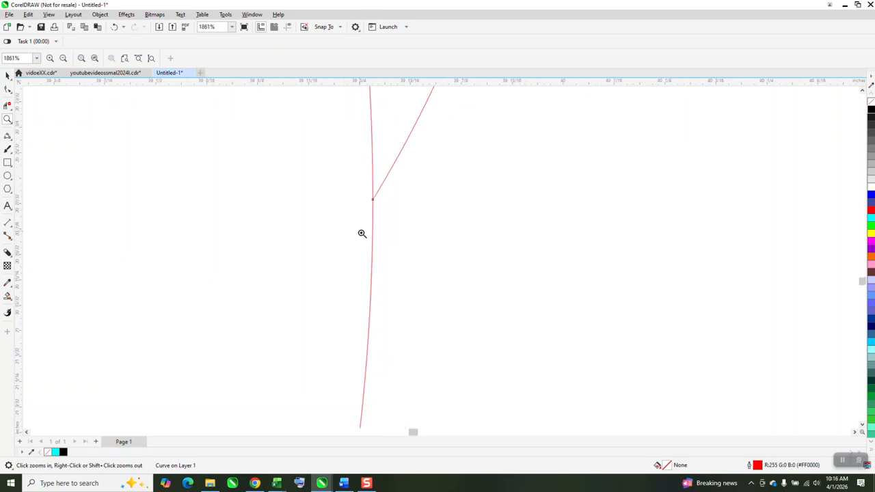
{"action": "scroll", "coordinate": [334, 243], "scroll_direction": "down", "scroll_amount": 8}
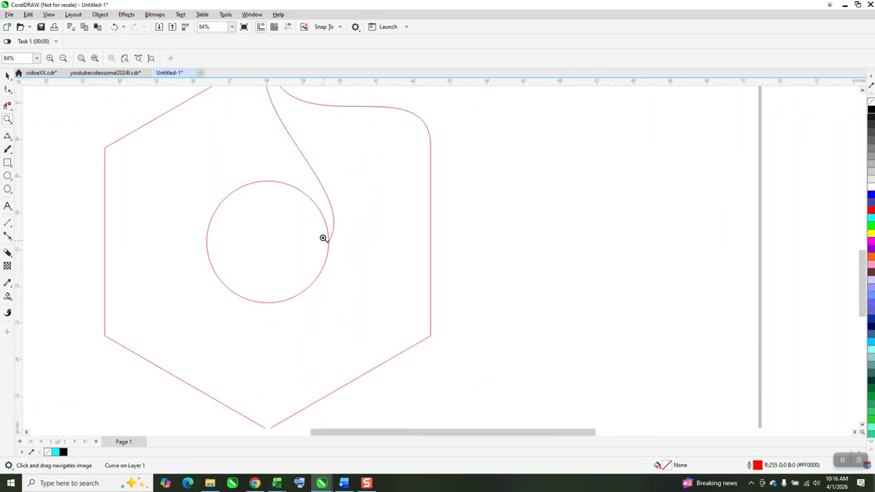
{"action": "left_click", "coordinate": [13, 81]}
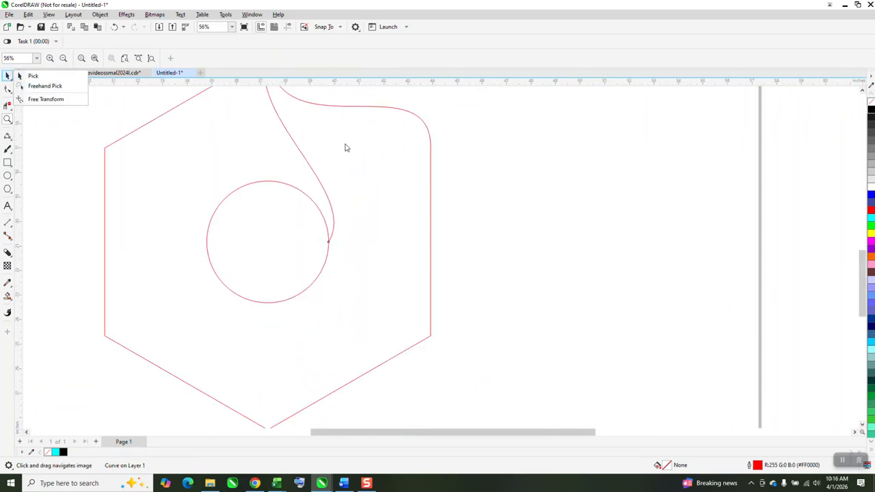
{"action": "scroll", "coordinate": [345, 148], "scroll_direction": "down", "scroll_amount": 2}
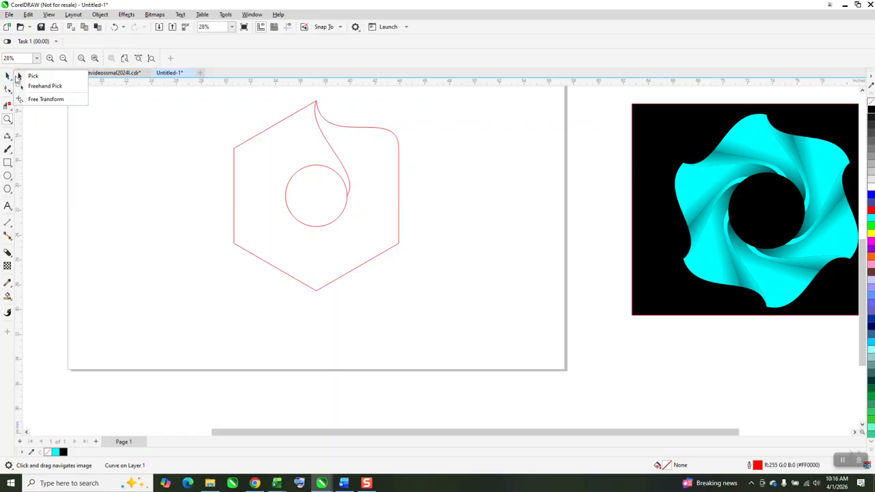
- Make a copy of the S-curve rotated about 22° clockwise around the circle's centre, and repeat it for a second copy
{"action": "left_click", "coordinate": [9, 76]}
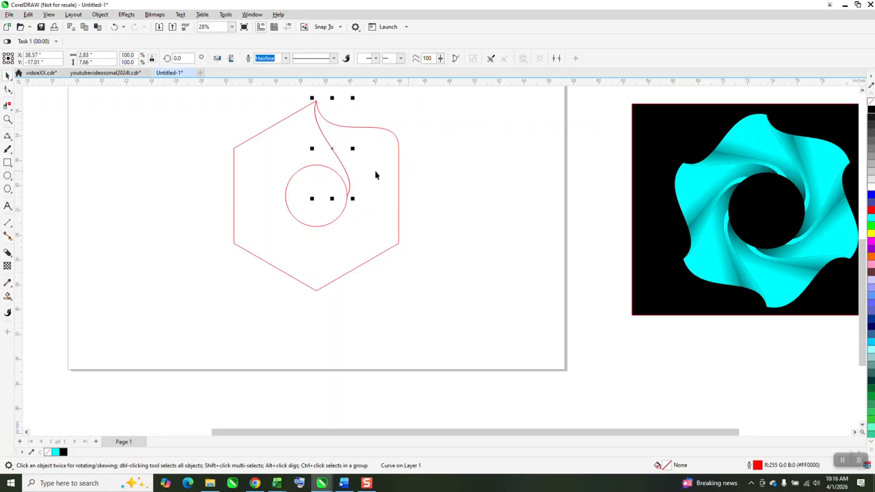
{"action": "left_click", "coordinate": [333, 149]}
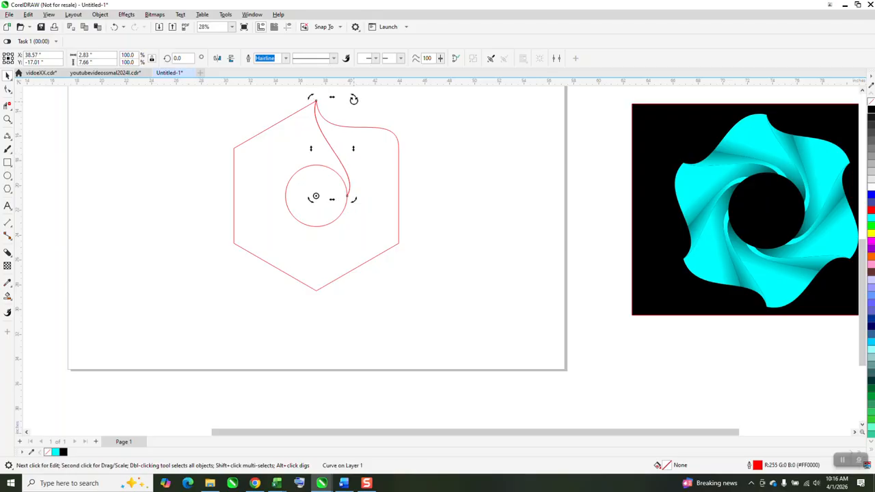
{"action": "left_click_drag", "start_coordinate": [353, 99], "coordinate": [387, 126]}
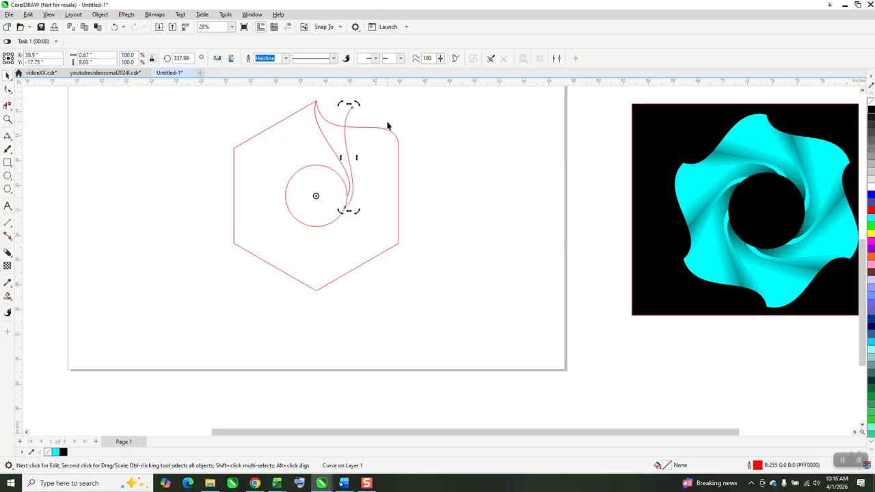
{"action": "key", "text": "ctrl+r"}
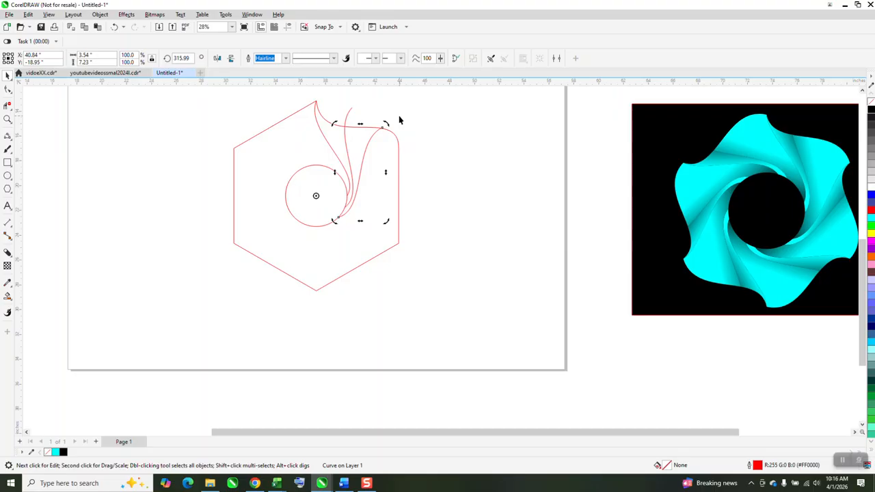
- Set the rotation angle of the second curve copy to -60 degrees and deselect it
{"action": "left_click", "coordinate": [181, 58]}
{"action": "type", "text": "-60"}
{"action": "key", "text": "Return"}
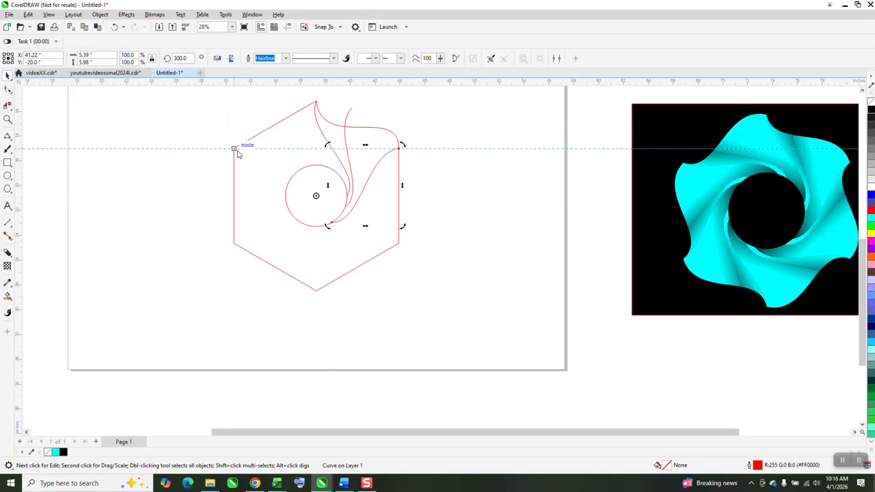
{"action": "left_click", "coordinate": [233, 115]}
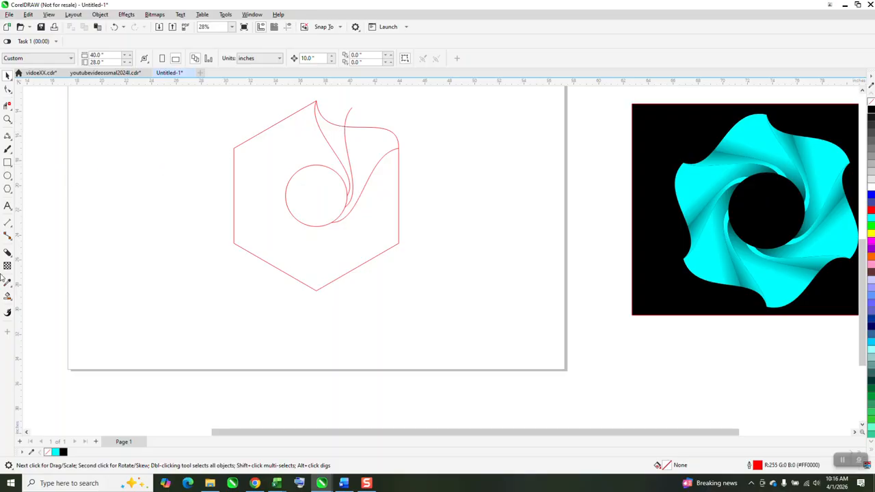
- Use Smart Fill to fill the two regions between the S-curves and the wavy edge with purple and no outline
{"action": "left_click", "coordinate": [7, 296]}
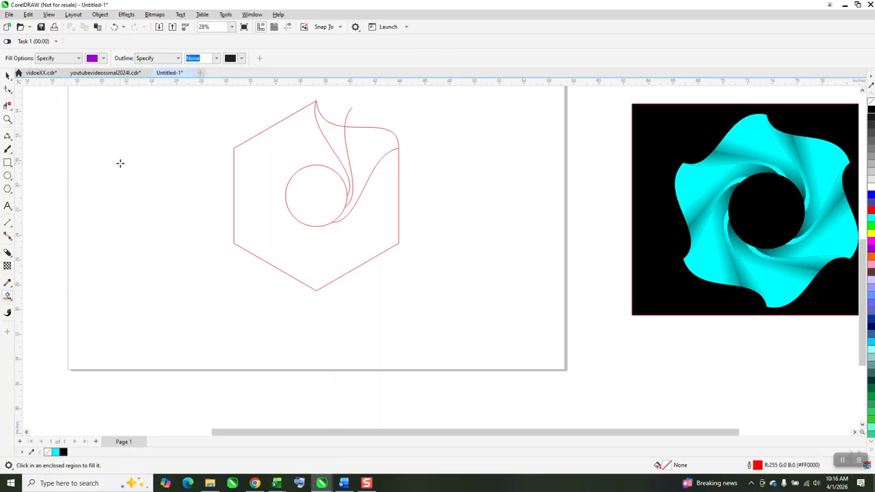
{"action": "left_click", "coordinate": [338, 134]}
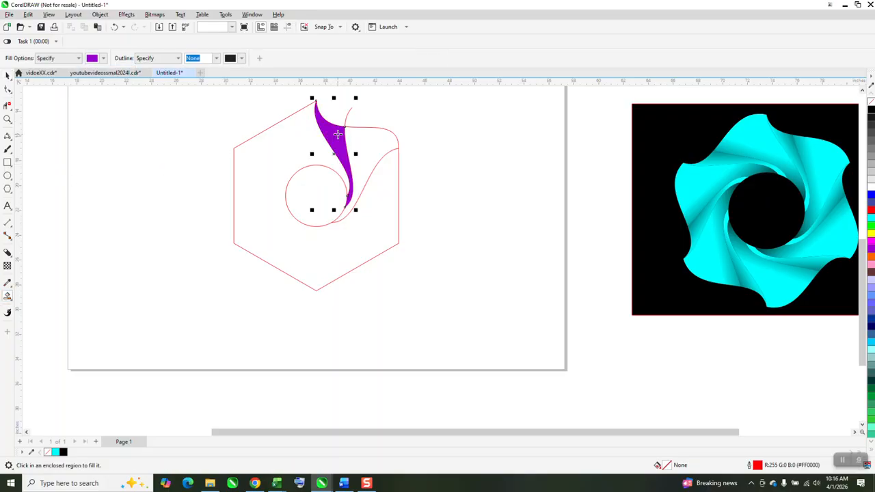
{"action": "left_click", "coordinate": [357, 136]}
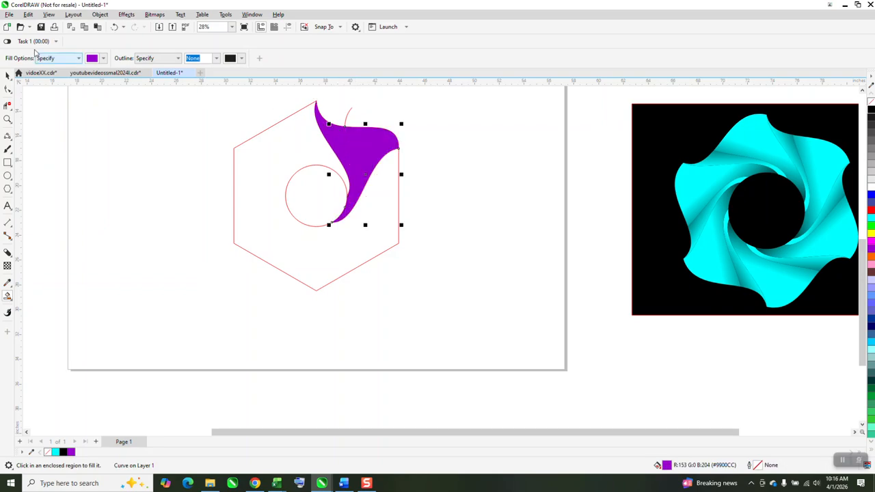
- Move both purple blade pieces 10 inches to the right, off the construction outlines
{"action": "left_click", "coordinate": [8, 75]}
{"action": "left_click", "coordinate": [426, 121]}
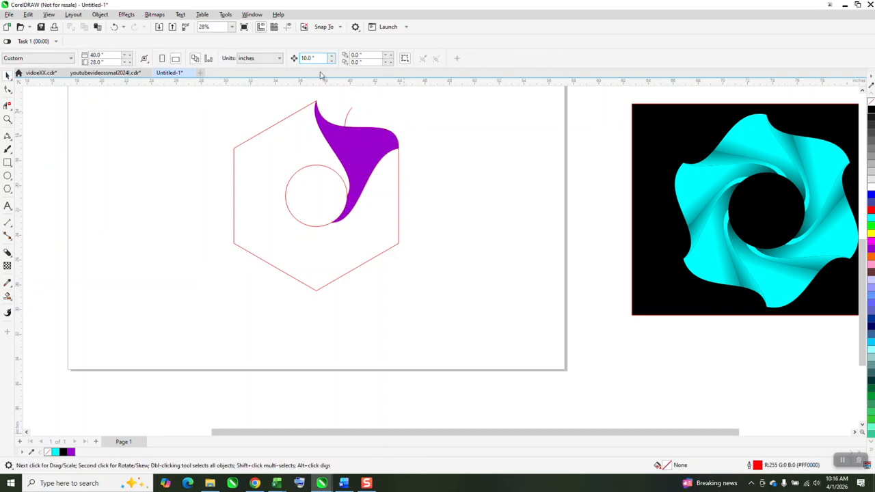
{"action": "left_click", "coordinate": [389, 134]}
{"action": "key", "text": "Right"}
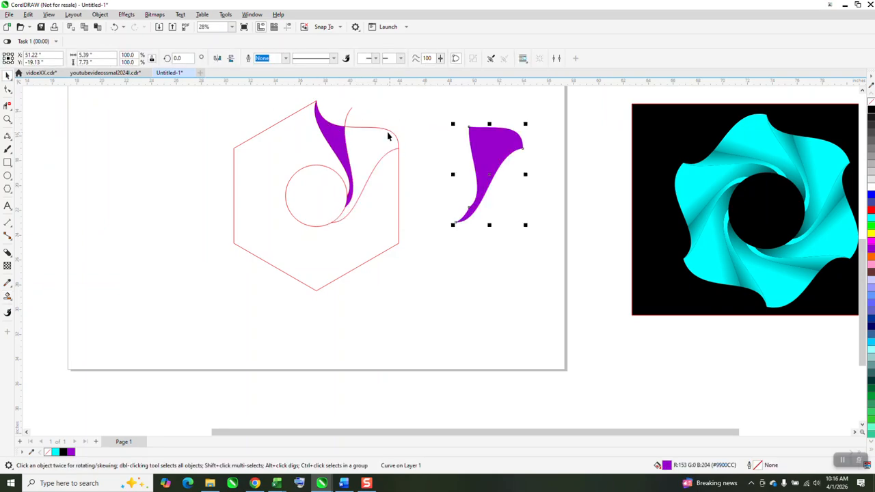
{"action": "left_click", "coordinate": [347, 147]}
{"action": "key", "text": "Right"}
- Delete the leftover construction outlines: the S-curves, the circle and the wavy-edged hexagon
{"action": "left_click_drag", "start_coordinate": [212, 102], "coordinate": [393, 256]}
{"action": "key", "text": "Delete"}
{"action": "left_click", "coordinate": [399, 171]}
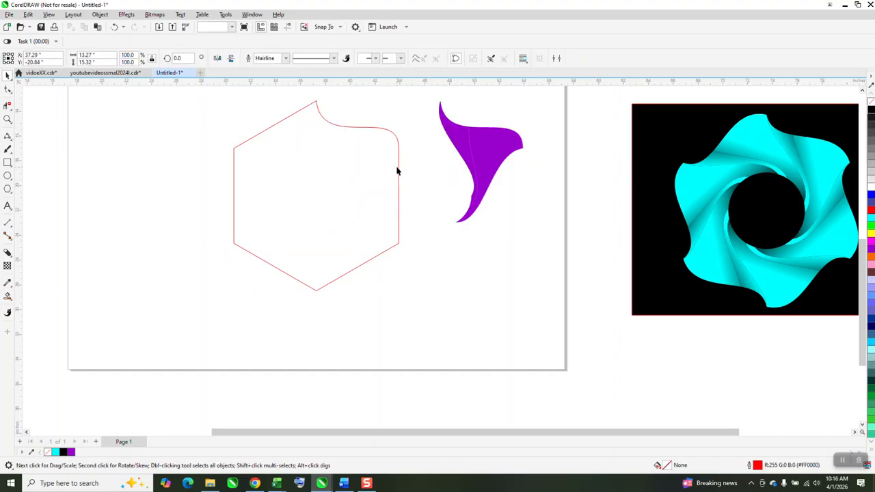
{"action": "key", "text": "Delete"}
- Move the two purple blade pieces together 10 inches back to the left and deselect them
{"action": "left_click_drag", "start_coordinate": [557, 245], "coordinate": [559, 243]}
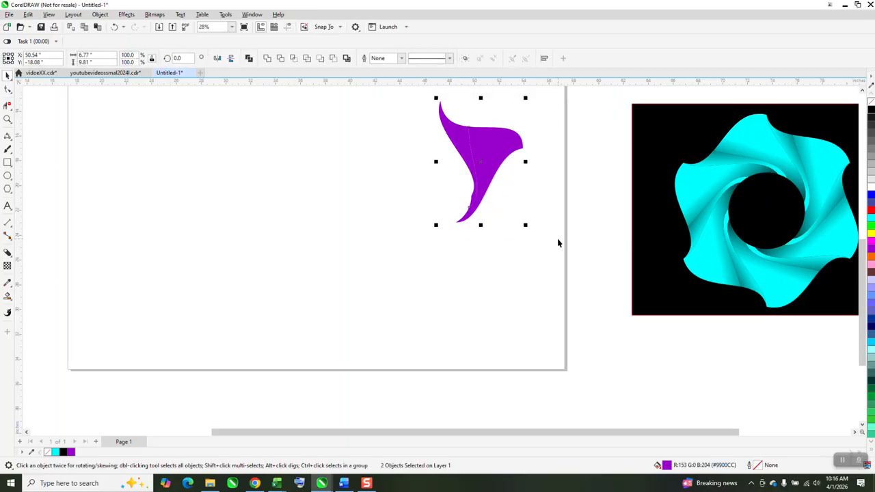
{"action": "key", "text": "Down"}
{"action": "key", "text": "Up"}
{"action": "key", "text": "Left"}
{"action": "left_click", "coordinate": [428, 209]}
- Apply a linear fountain fill to the wider right blade piece, running leftward from purple at its outer edge to black
{"action": "left_click", "coordinate": [393, 149]}
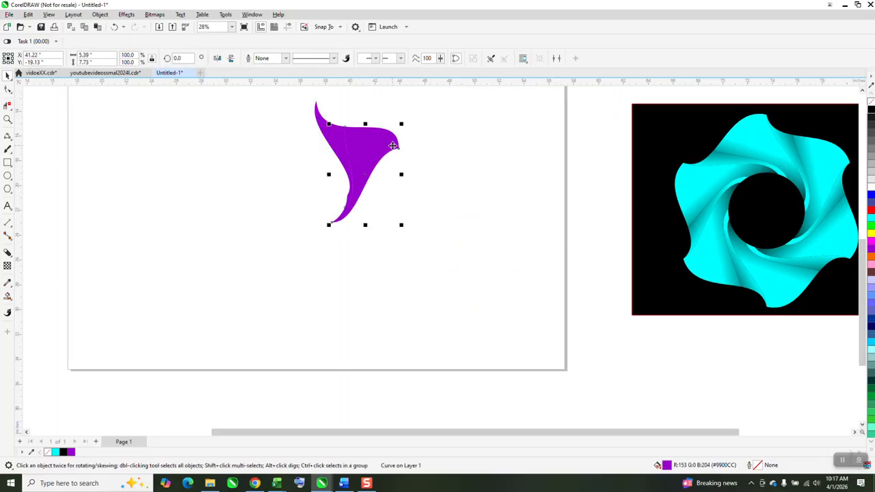
{"action": "left_click", "coordinate": [8, 297]}
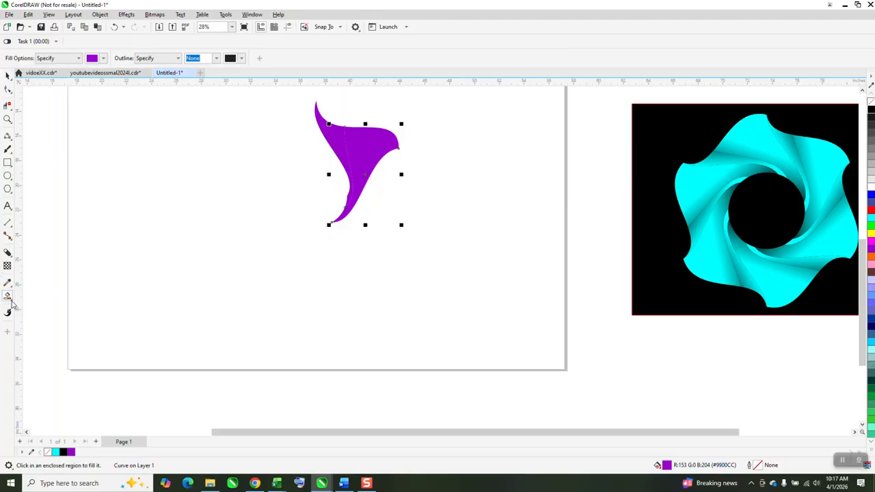
{"action": "left_click", "coordinate": [11, 304]}
{"action": "left_click", "coordinate": [38, 295]}
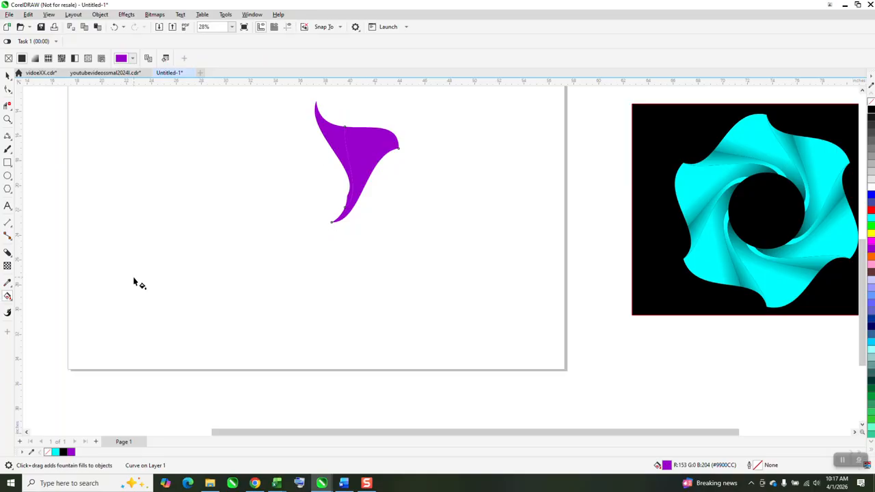
{"action": "left_click", "coordinate": [11, 304]}
{"action": "left_click", "coordinate": [29, 295]}
{"action": "left_click_drag", "start_coordinate": [384, 149], "coordinate": [299, 166]}
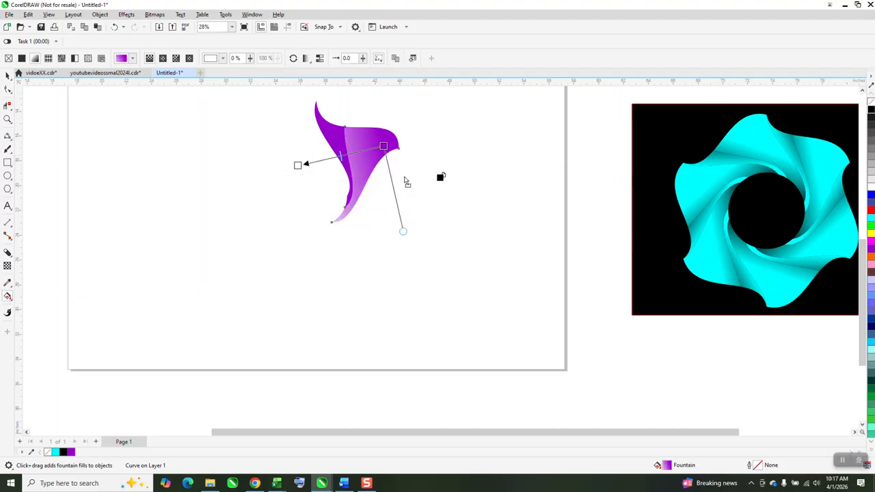
{"action": "left_click_drag", "start_coordinate": [305, 168], "coordinate": [298, 165]}
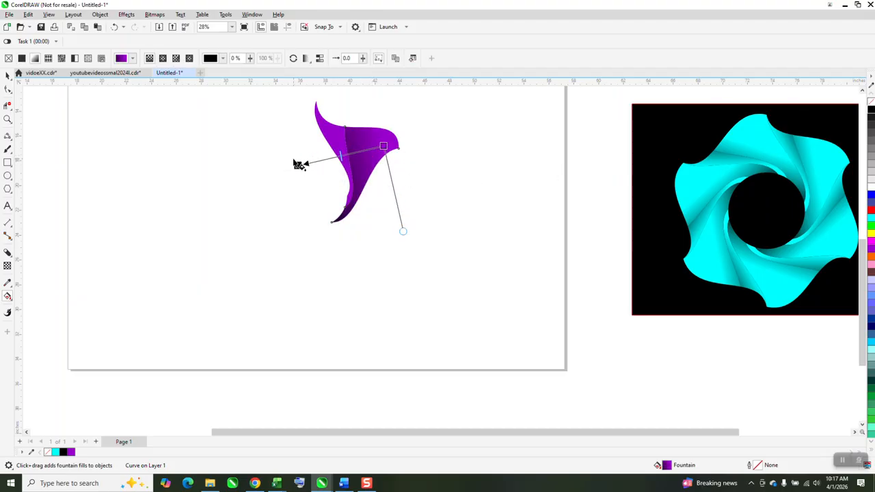
- Shift the start of the right piece's purple-to-black gradient inward, closer to the seam, and deselect the piece
{"action": "left_click", "coordinate": [8, 120]}
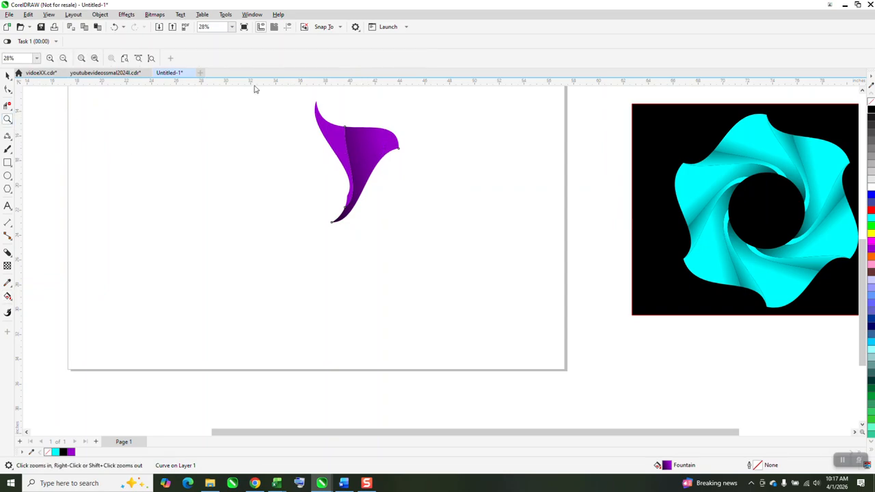
{"action": "left_click_drag", "start_coordinate": [520, 288], "coordinate": [520, 288]}
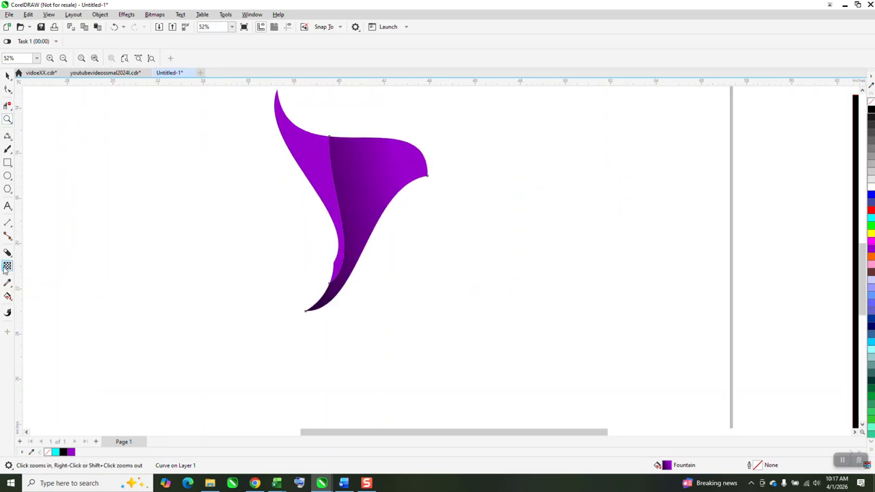
{"action": "left_click", "coordinate": [9, 296]}
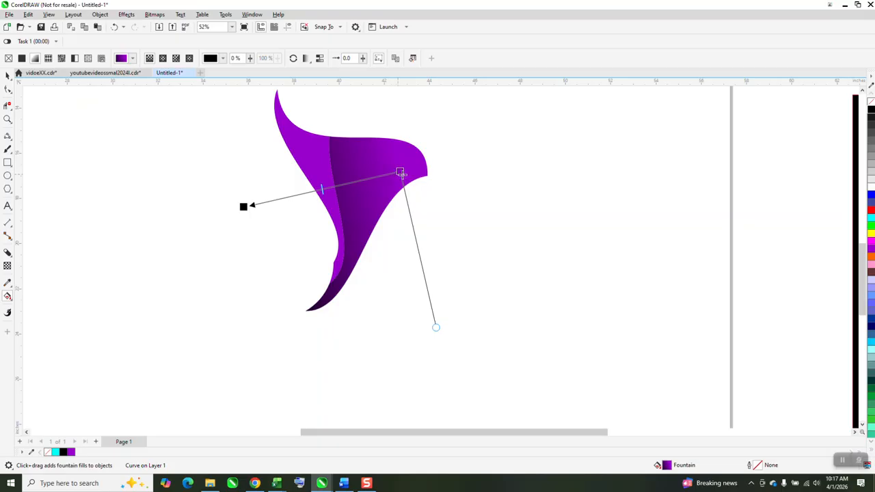
{"action": "left_click_drag", "start_coordinate": [400, 172], "coordinate": [371, 181]}
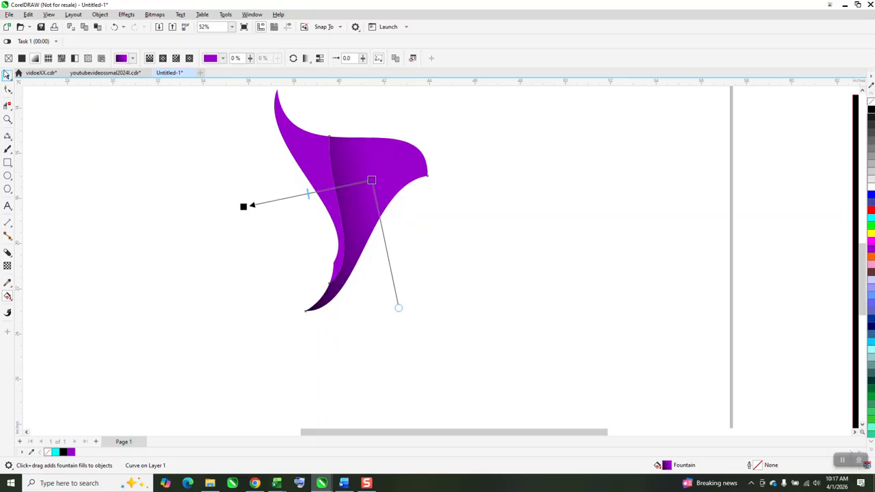
{"action": "left_click", "coordinate": [6, 75]}
{"action": "left_click", "coordinate": [201, 126]}
- Give the narrow left blade piece a purple-to-black fountain fill that darkens rightward and ends beyond the seam, then deselect it
{"action": "left_click", "coordinate": [293, 154]}
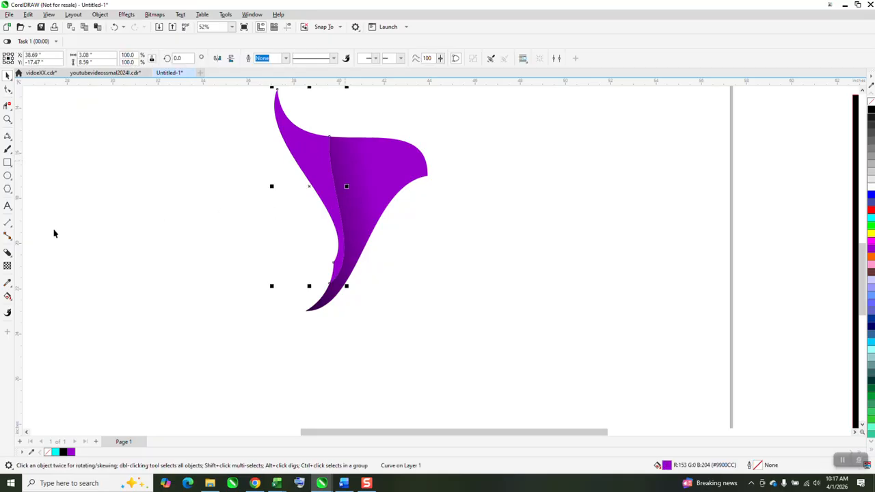
{"action": "left_click", "coordinate": [12, 303]}
{"action": "left_click", "coordinate": [55, 293]}
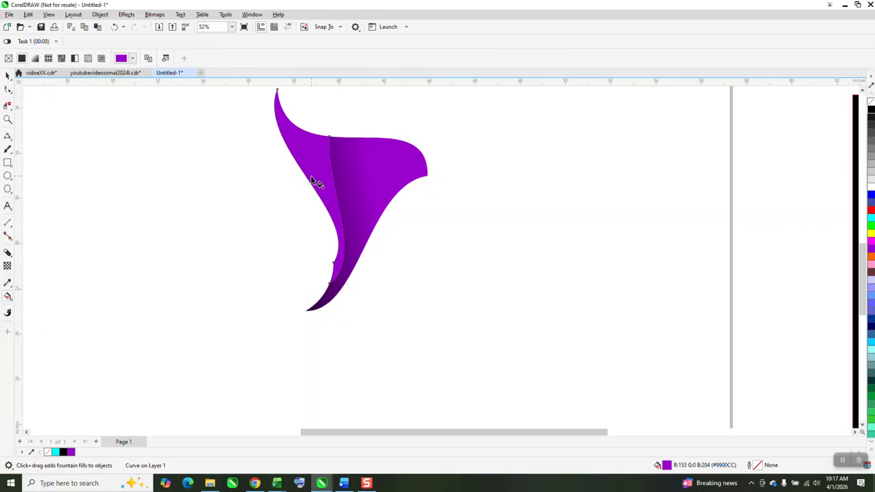
{"action": "left_click_drag", "start_coordinate": [311, 178], "coordinate": [351, 173]}
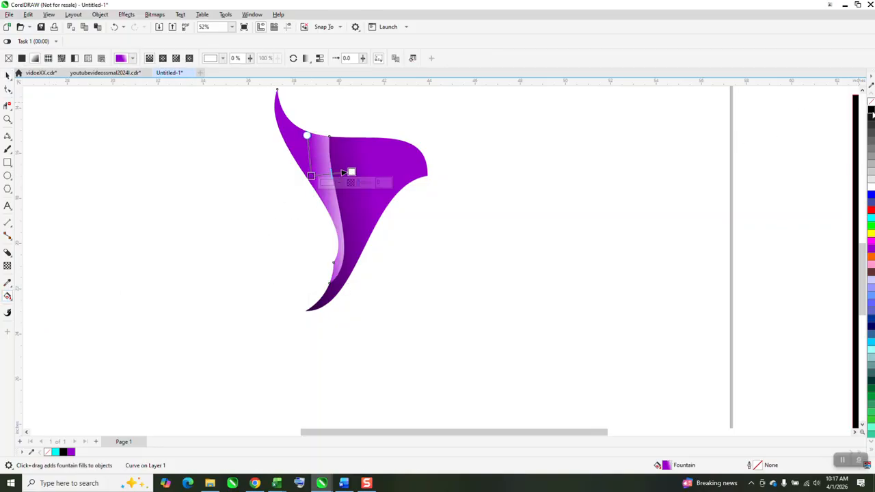
{"action": "left_click_drag", "start_coordinate": [871, 115], "coordinate": [370, 168]}
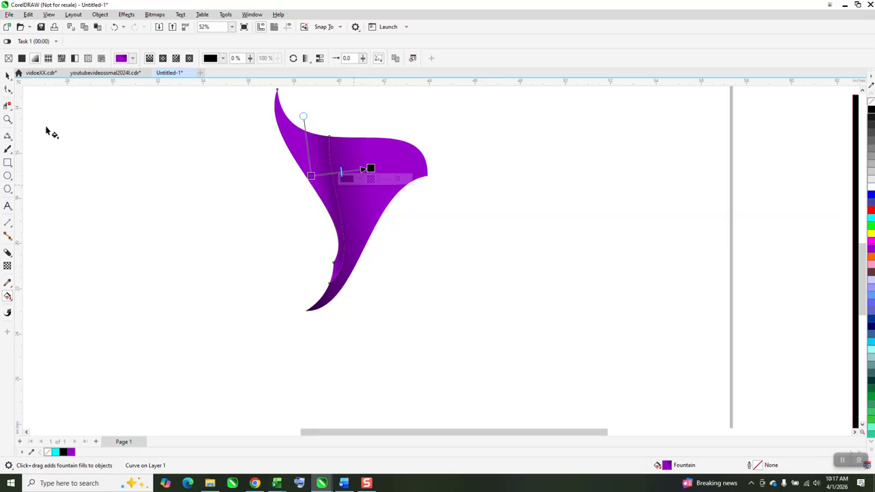
{"action": "left_click", "coordinate": [8, 75]}
{"action": "left_click", "coordinate": [180, 160]}
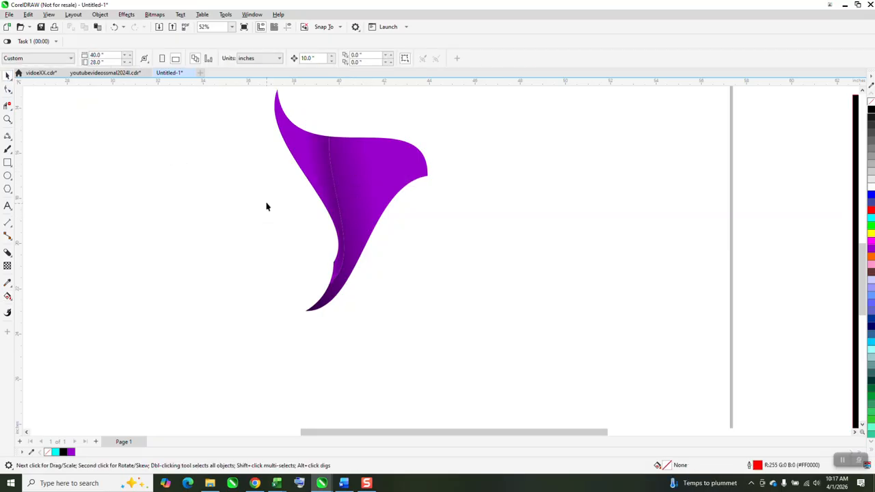
- Group the two gradient-filled pieces into a single blade
{"action": "scroll", "coordinate": [267, 206], "scroll_direction": "down", "scroll_amount": 2}
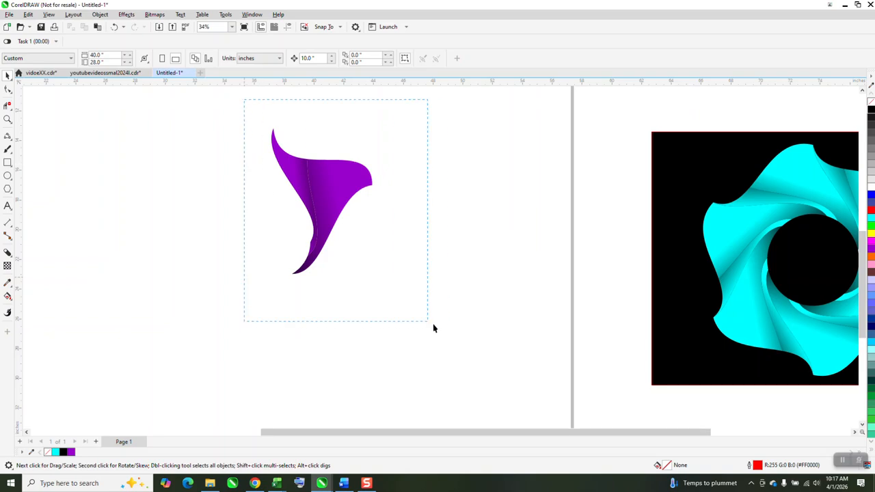
{"action": "left_click_drag", "start_coordinate": [434, 325], "coordinate": [420, 322]}
{"action": "key", "text": "ctrl+g"}
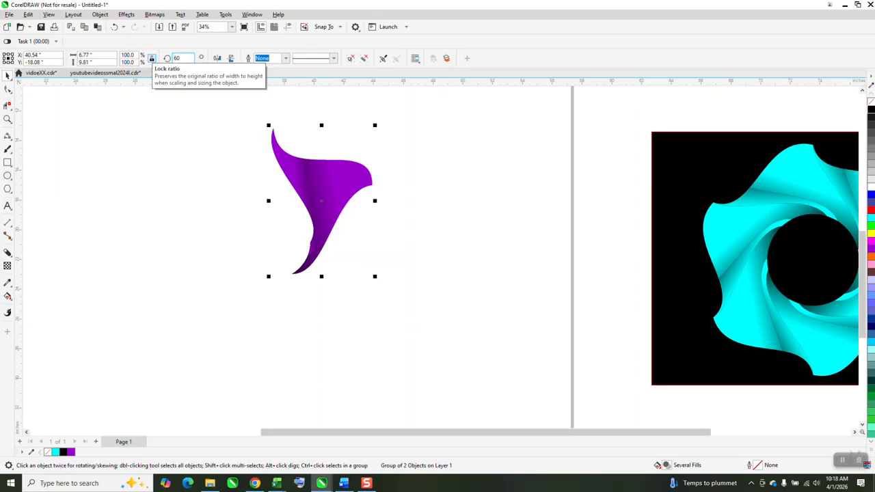
- Make a copy of the blade rotated 60 degrees around the swirl's centre and repeat it to complete six blades
{"action": "key", "text": "Return"}
{"action": "key", "text": "ctrl+r"}
{"action": "key", "text": "ctrl+r"}
{"action": "key", "text": "ctrl+r"}
{"action": "key", "text": "ctrl+r"}
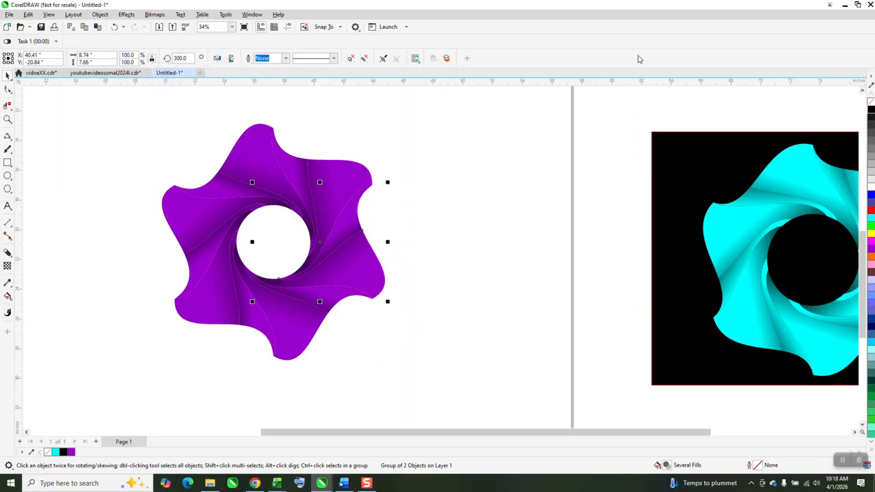
- Move the black background rectangle from behind the cyan swirl to behind the purple swirl
{"action": "left_click_drag", "start_coordinate": [717, 169], "coordinate": [209, 143]}
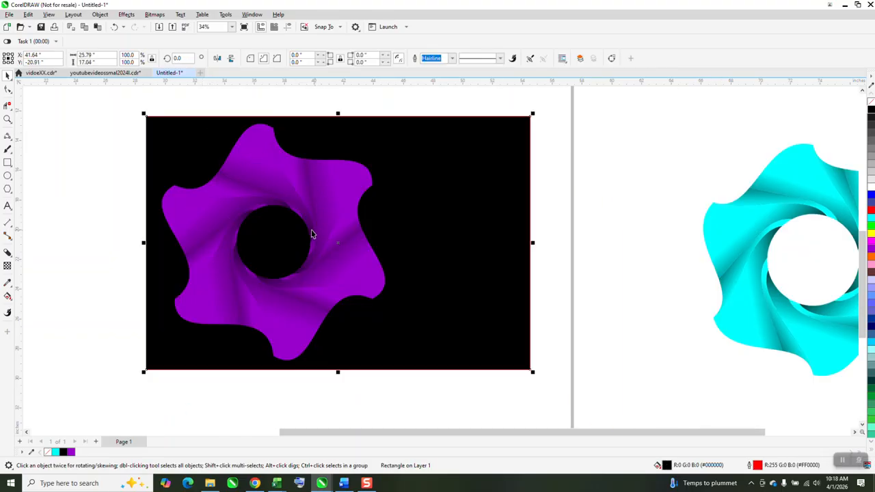
- Examine the purple swirl's shading around its central opening up close and compare it with the cyan reference swirl
{"action": "left_click", "coordinate": [7, 118]}
{"action": "left_click_drag", "start_coordinate": [190, 176], "coordinate": [346, 240]}
{"action": "scroll", "coordinate": [256, 219], "scroll_direction": "down", "scroll_amount": 3}
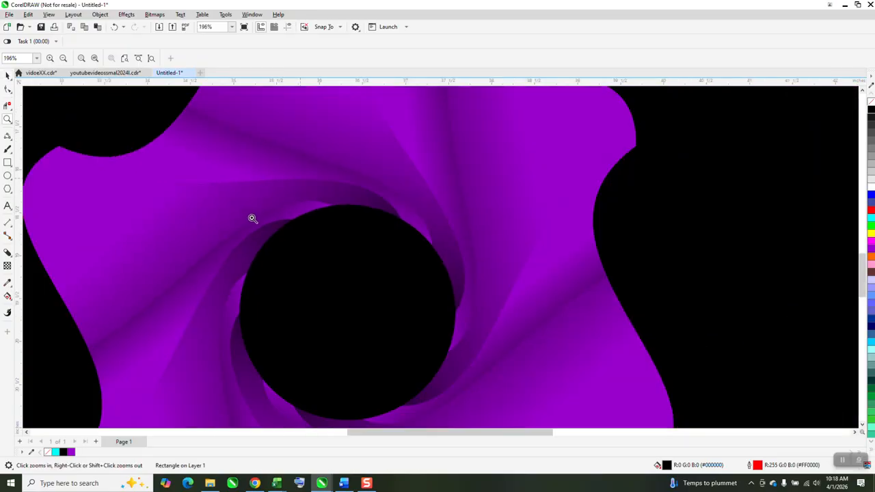
{"action": "scroll", "coordinate": [261, 219], "scroll_direction": "down", "scroll_amount": 2}
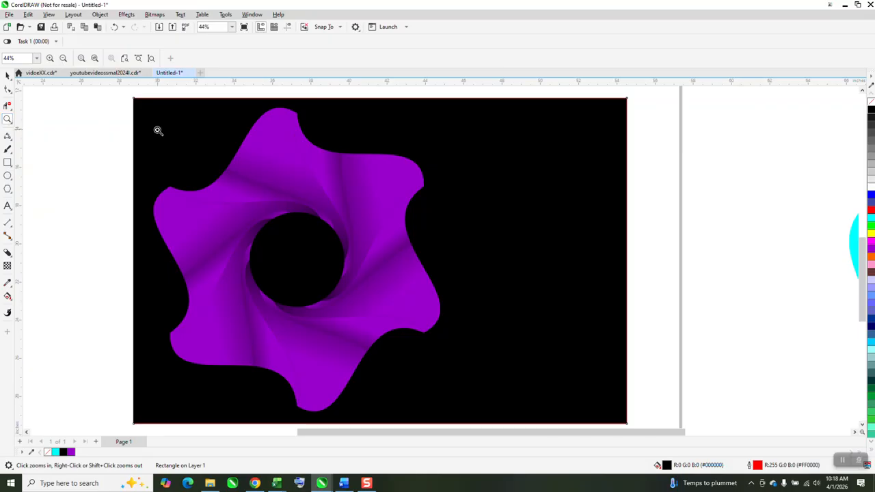
{"action": "left_click_drag", "start_coordinate": [157, 130], "coordinate": [483, 384]}
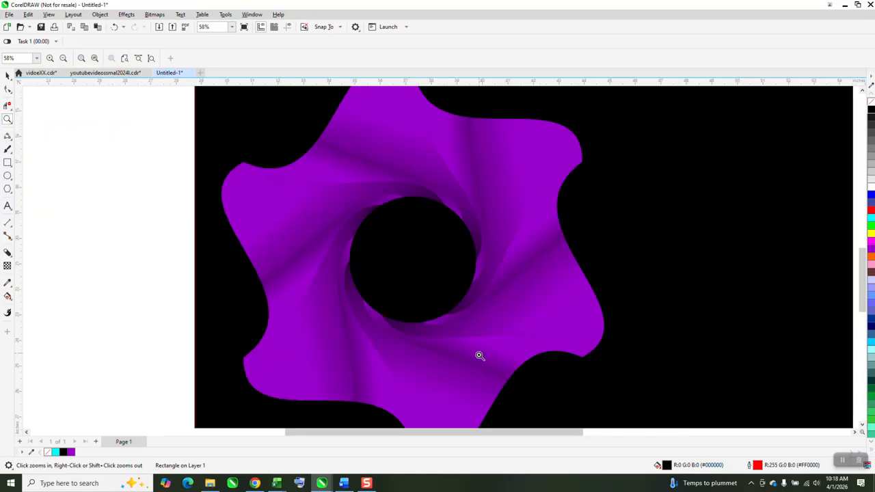
{"action": "scroll", "coordinate": [450, 314], "scroll_direction": "down", "scroll_amount": 3}
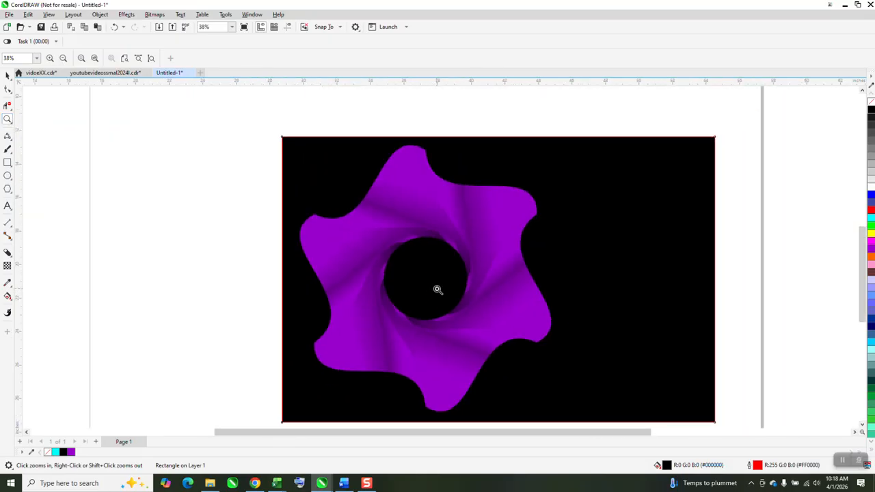
{"action": "scroll", "coordinate": [407, 283], "scroll_direction": "down", "scroll_amount": 3}
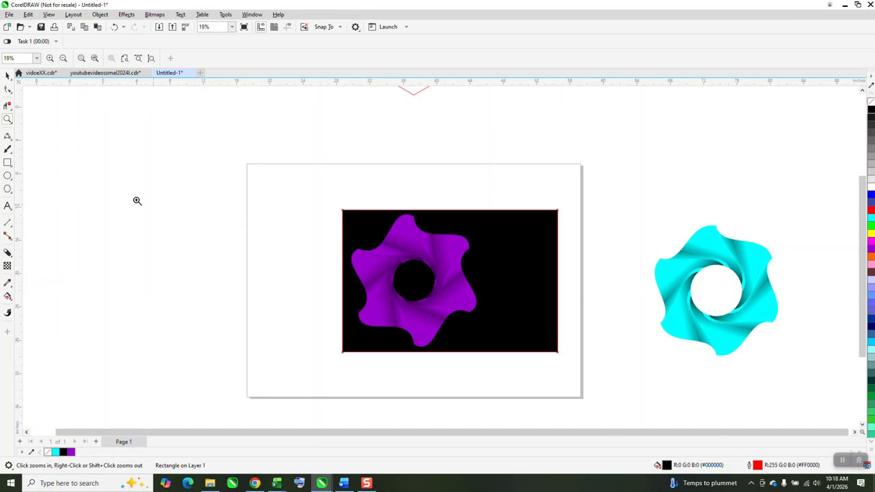
{"action": "left_click_drag", "start_coordinate": [511, 242], "coordinate": [851, 347]}
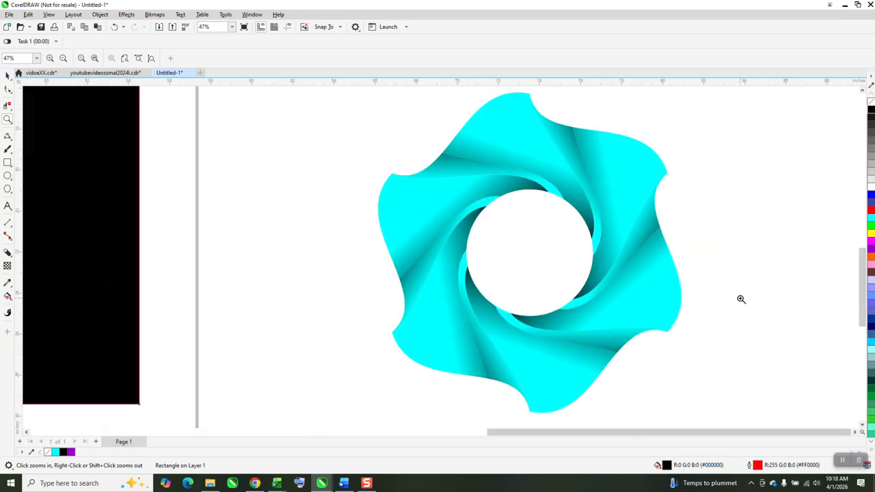